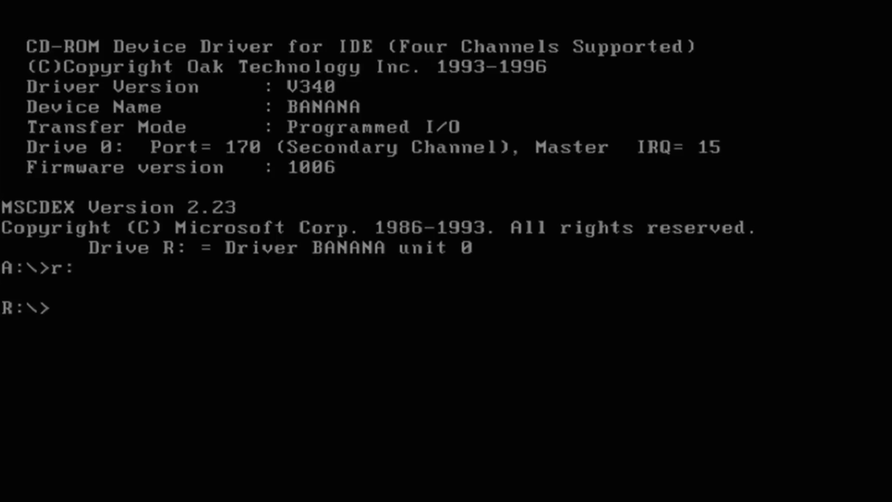
Step: List the contents of the CD in drive R: in wide format
text(dir/w)
key(Return)
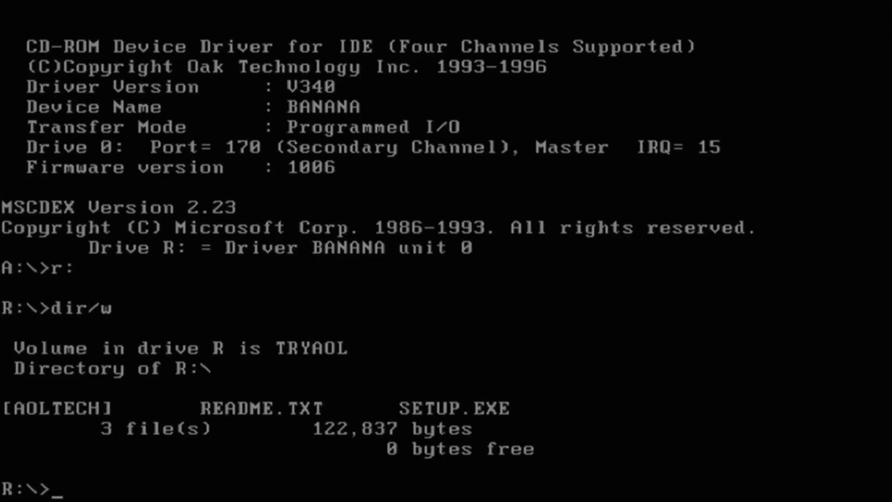
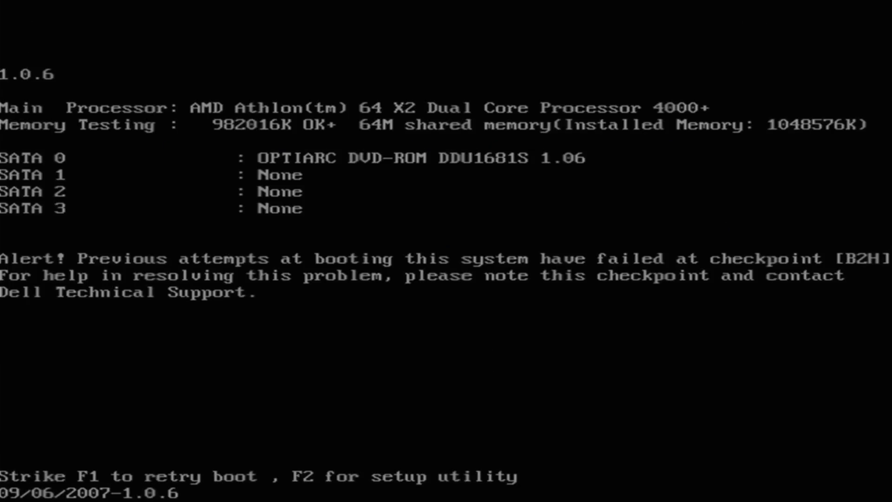
Step: Retry booting the computer from the failed-boot alert
key(F1)
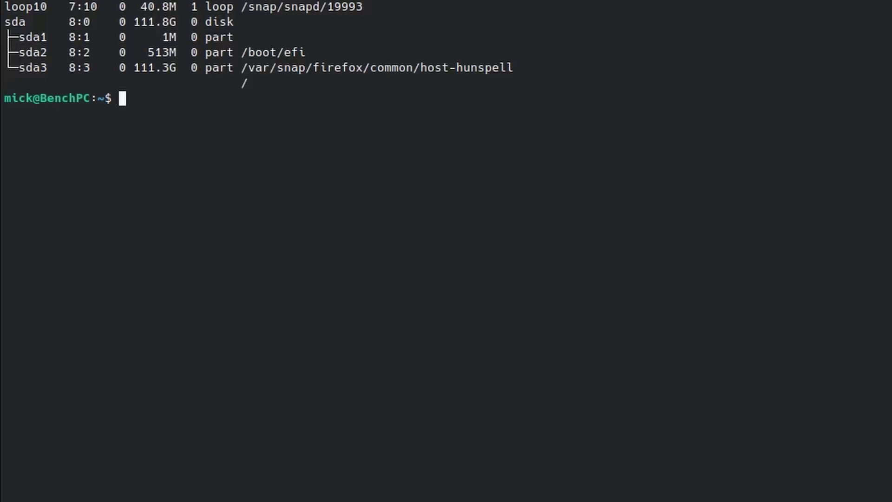
Step: Show the latest kernel messages with "sudo dmesg | tail" and list the block devices with lsblk
text(sudo dmesg | tail)
key(Return)
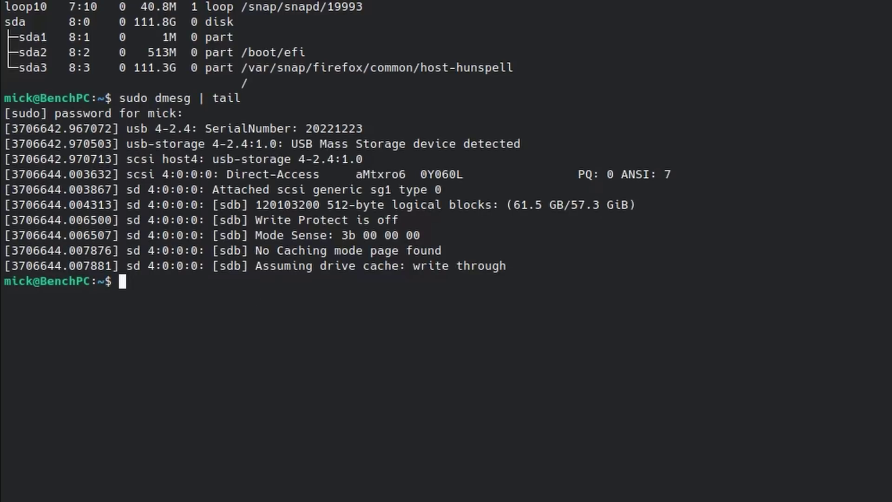
text(lsblk)
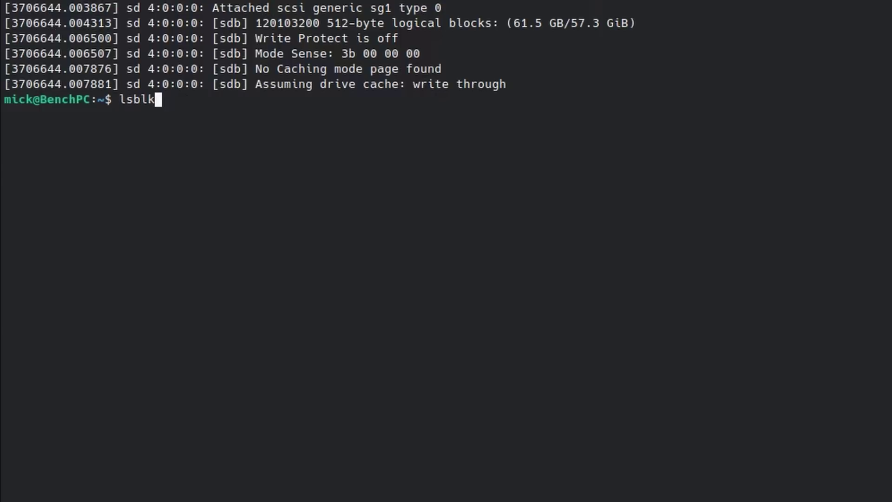
key(Return)
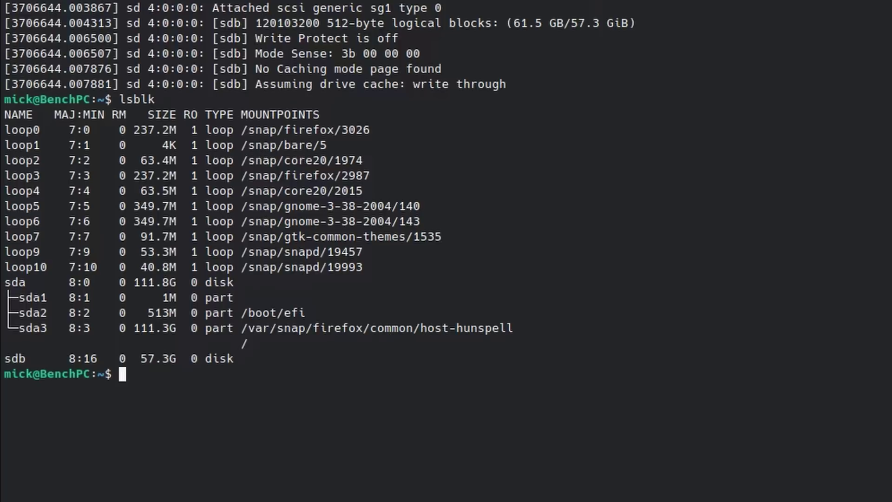
Step: Open the /dev/sdb disk in fdisk with root privileges
text(sudo fdisk /dev/s)
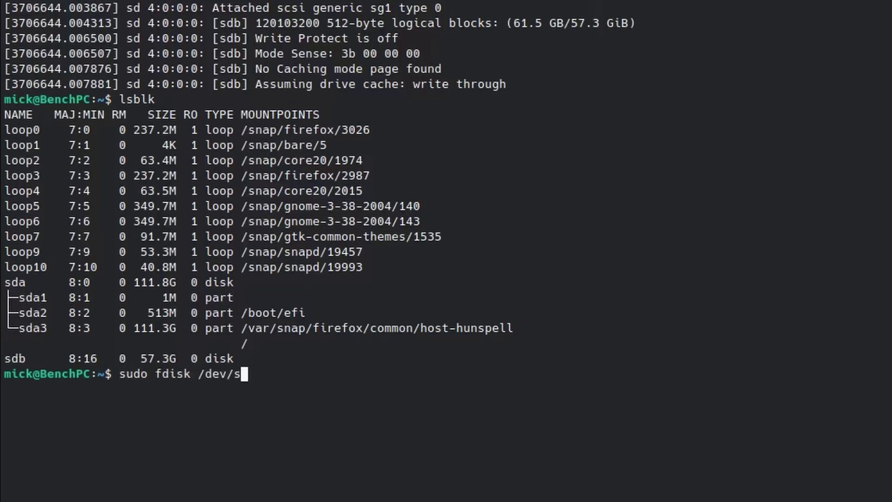
text(db)
key(Return)
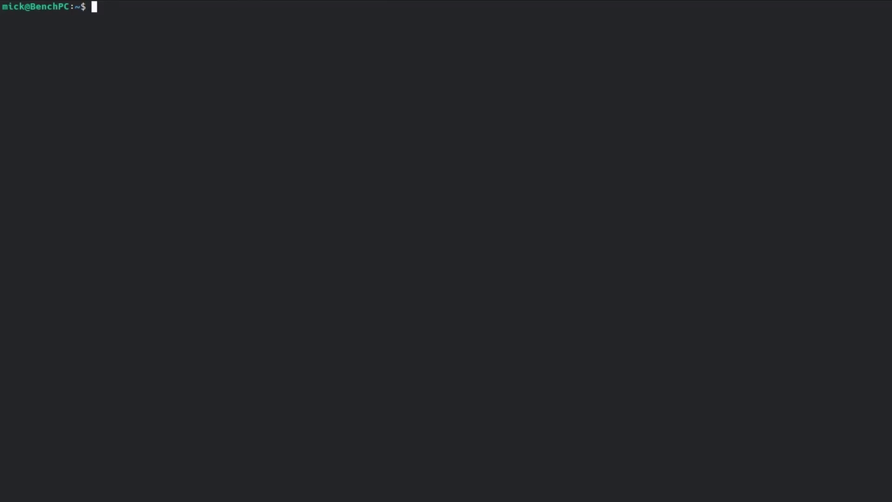
Step: List the block devices again, print the partition table of /dev/sdb in fdisk, and quit without writing changes
text(lsblk)
key(Return)
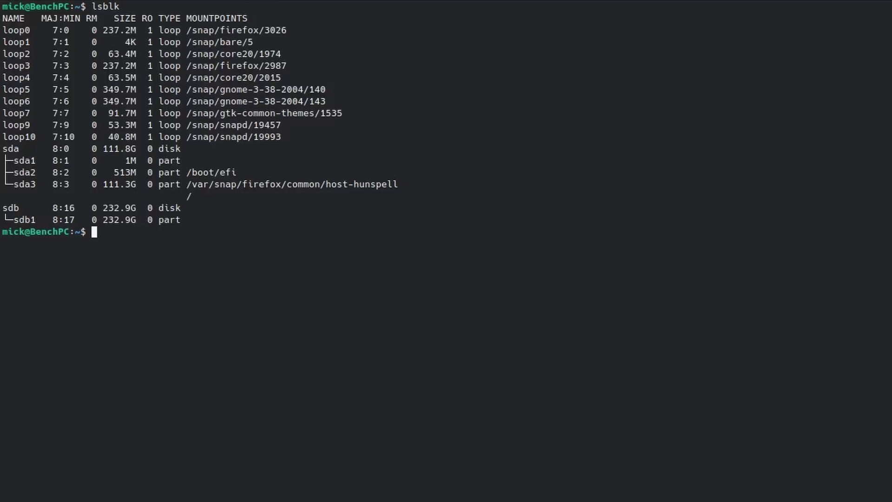
text(sudo fdisk /dev/sdb)
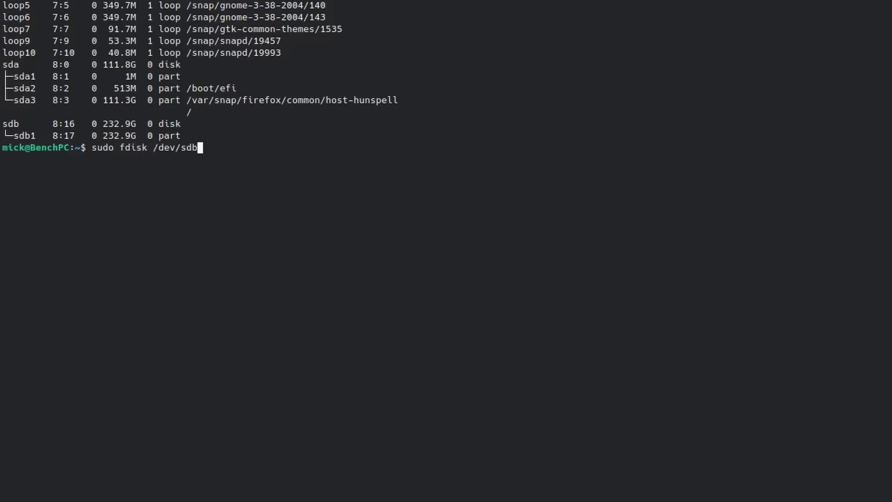
key(Return)
text(p)
key(Return)
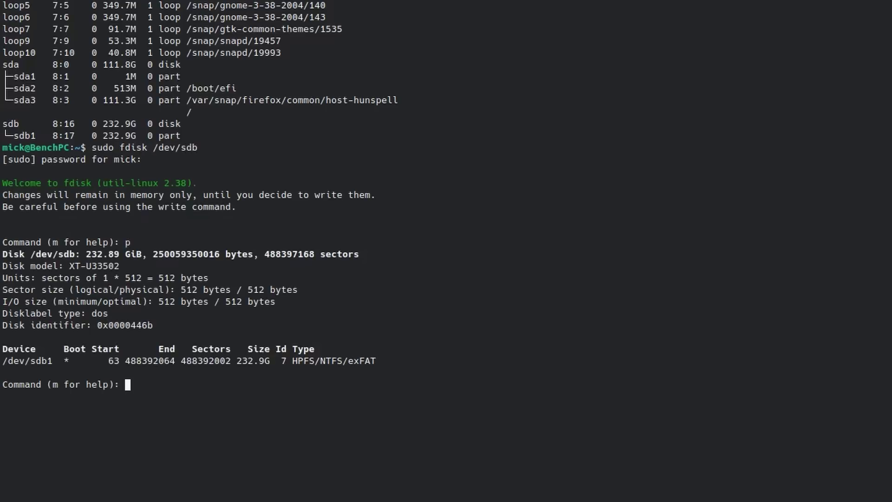
text(q)
key(Return)
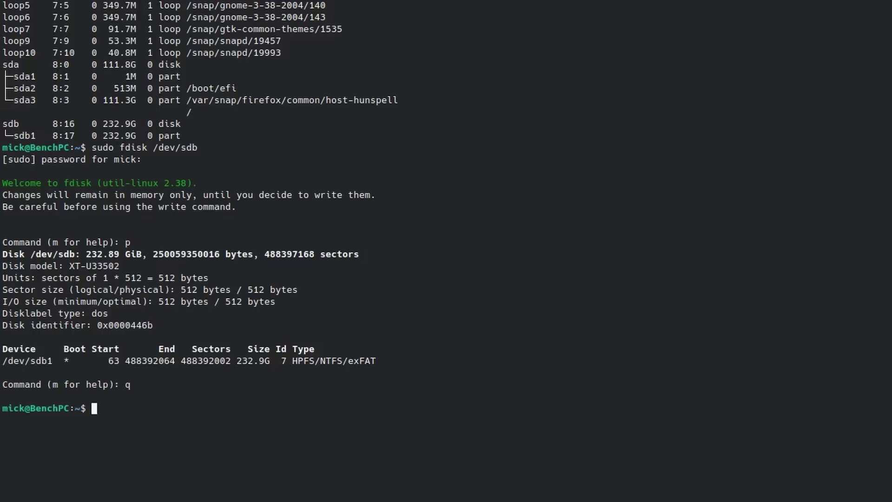
Step: Mount the NTFS partition /dev/sdb1 at /mnt/sdb1 with root privileges
text(sudo mount -t ntfs /dev/sdb1 /mnt/sdb1)
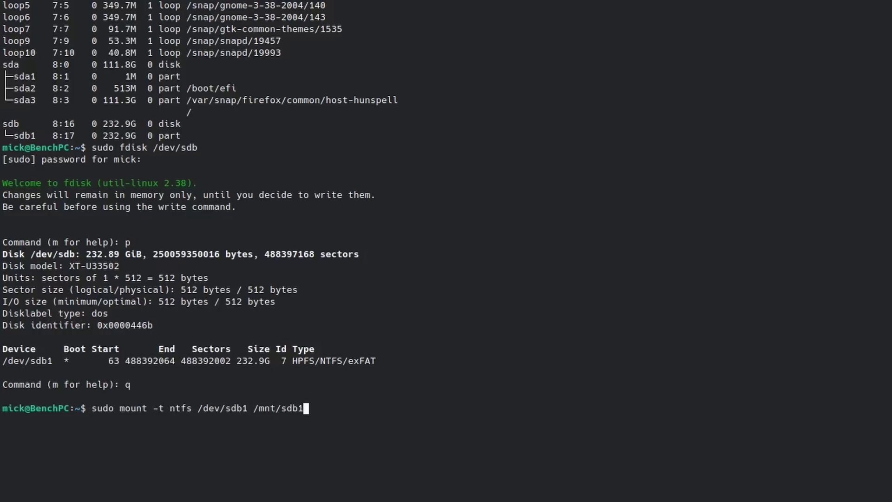
key(Return)
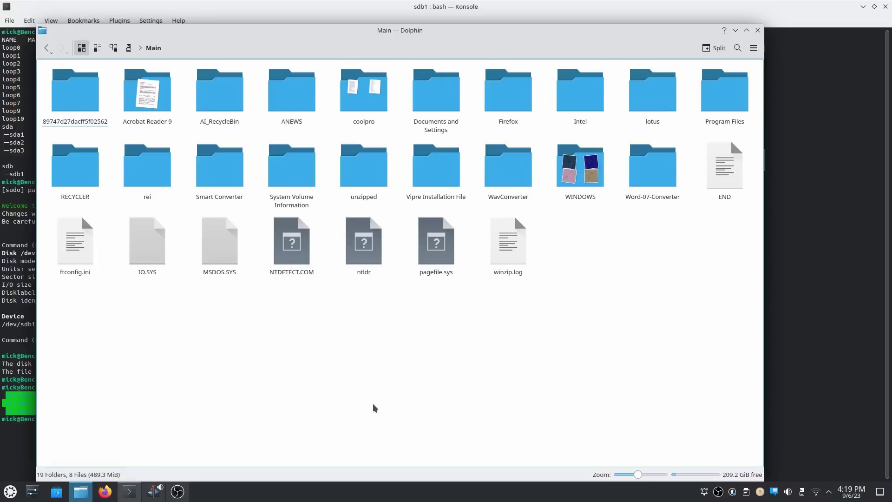
Step: In Dolphin, look through the Desktop folder of the W083112A profile under Documents and Settings and return to the profile folder
click(438, 105)
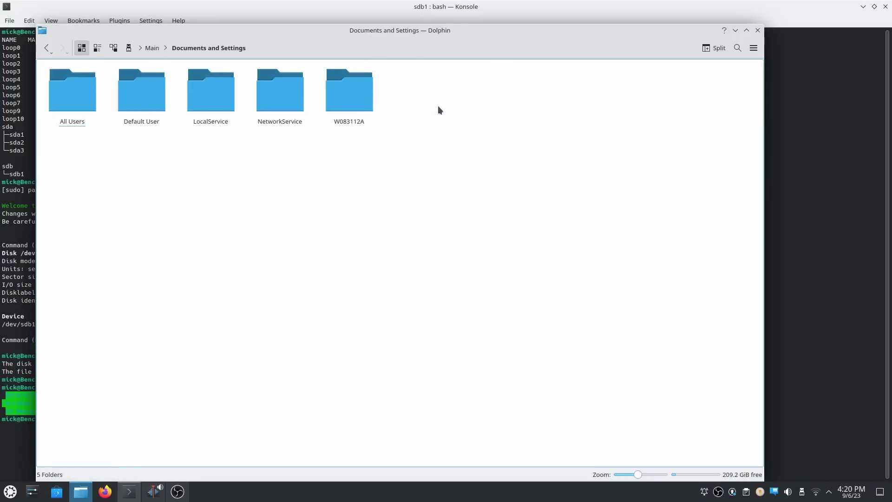
click(359, 100)
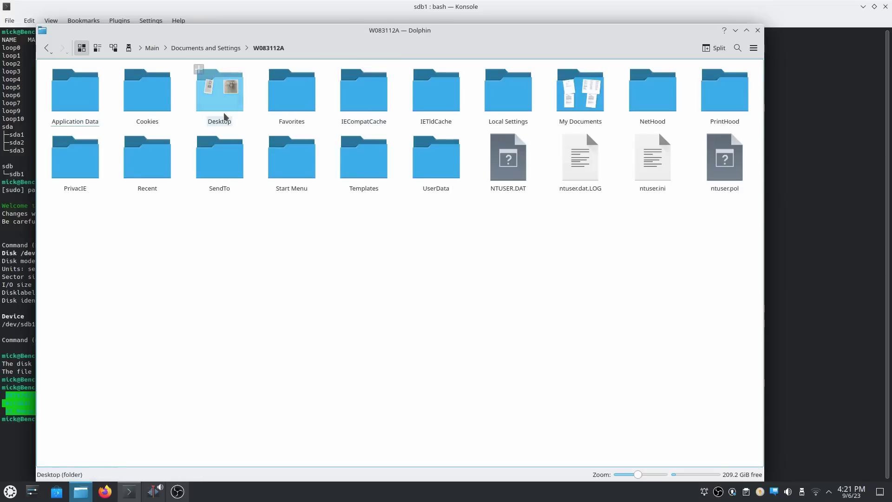
click(225, 116)
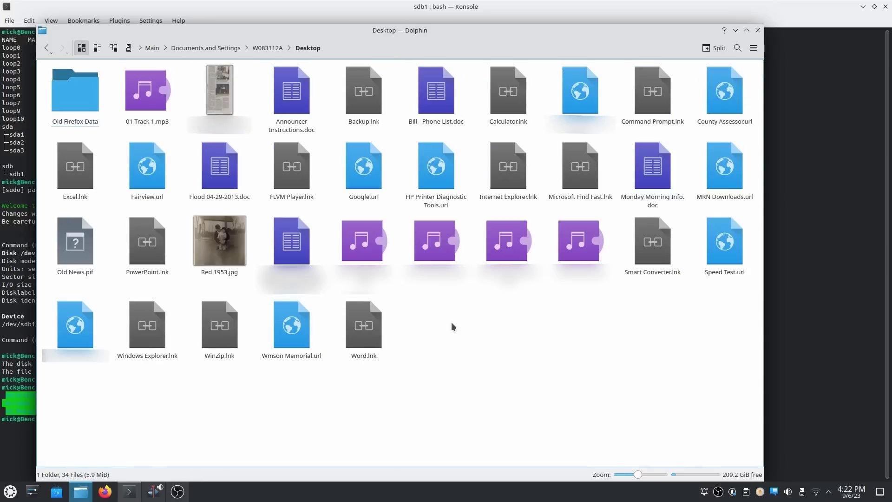
click(44, 50)
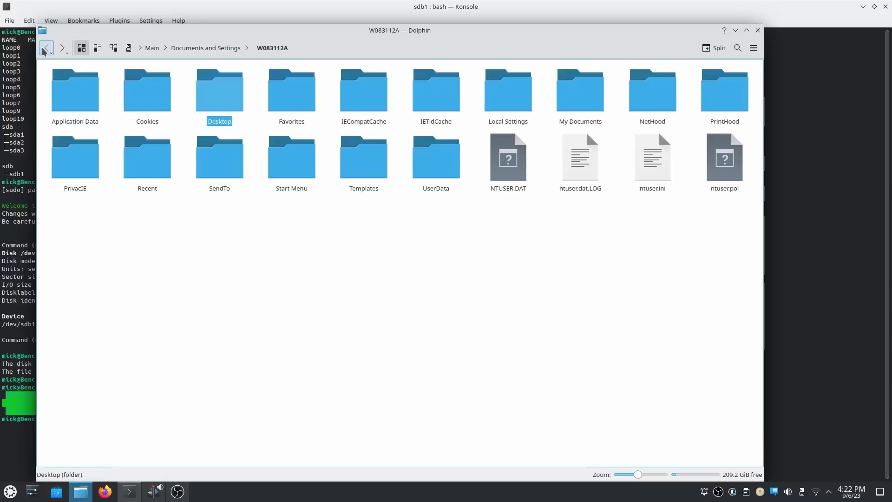
Step: View Intel Mother Board.JPG from the COMPUTER folder in My Documents in an enlarged viewer, close it and return to My Documents
click(576, 106)
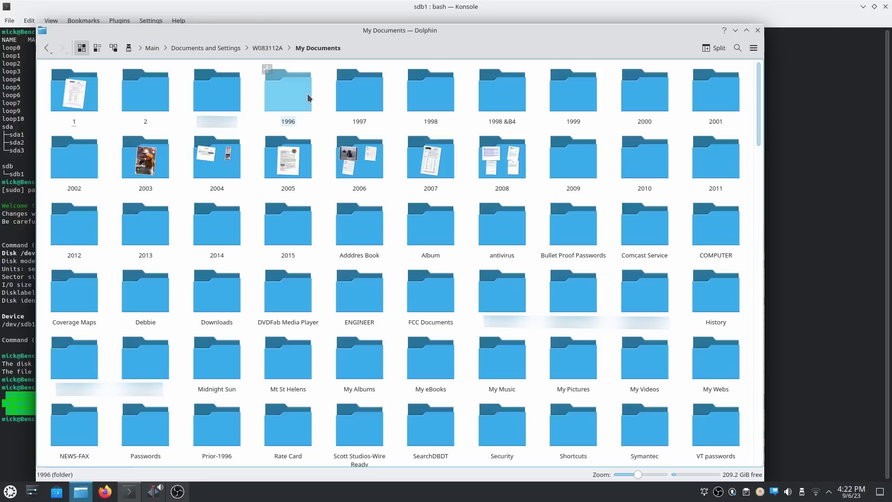
click(732, 227)
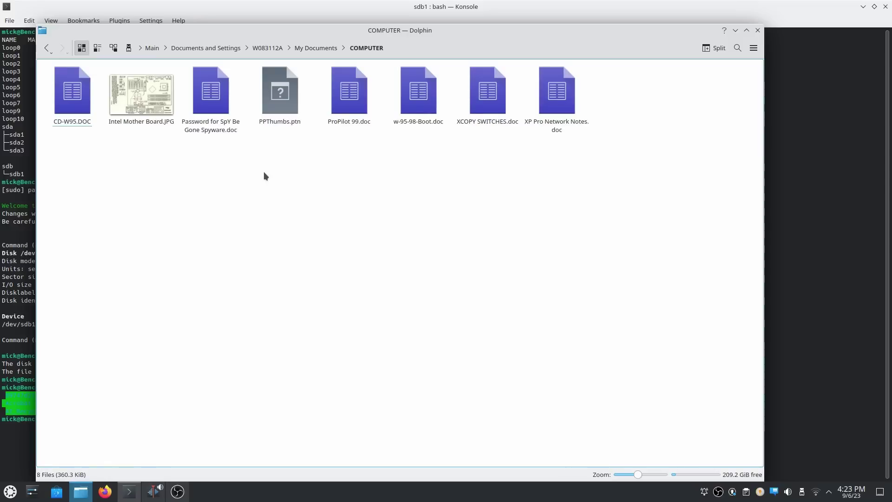
click(152, 103)
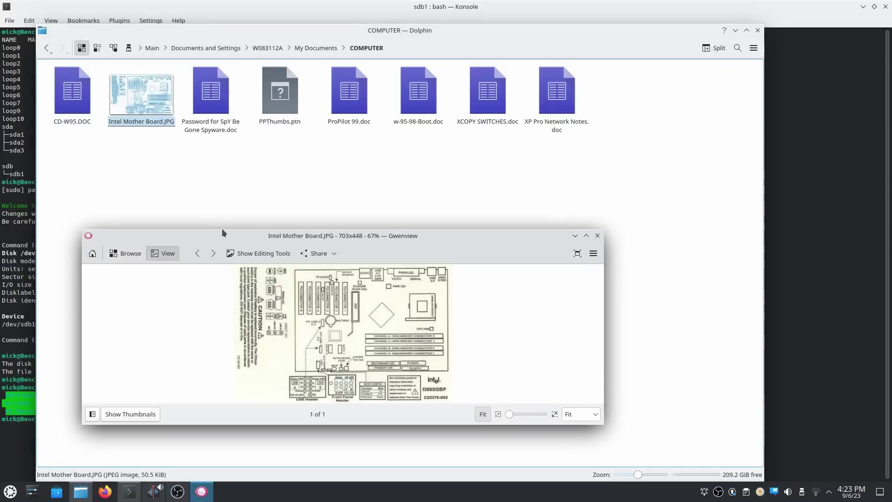
drag(222, 230, 207, 158)
drag(697, 413, 698, 464)
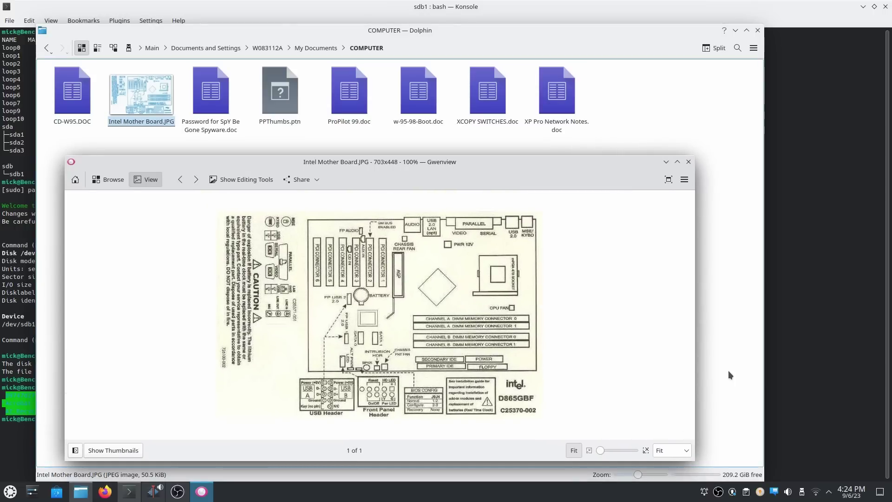
click(688, 161)
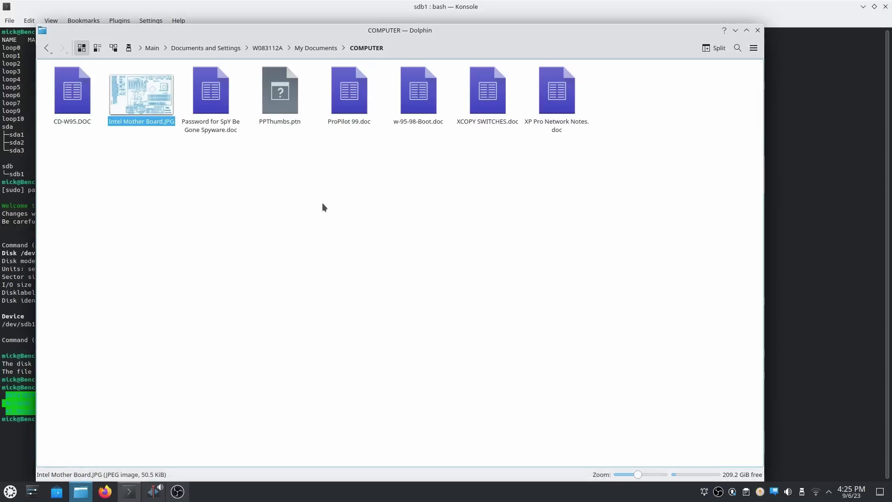
click(46, 48)
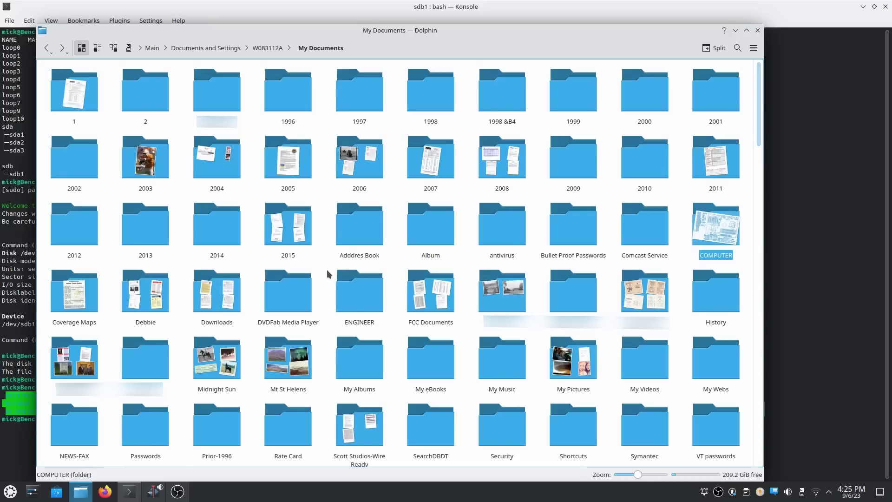
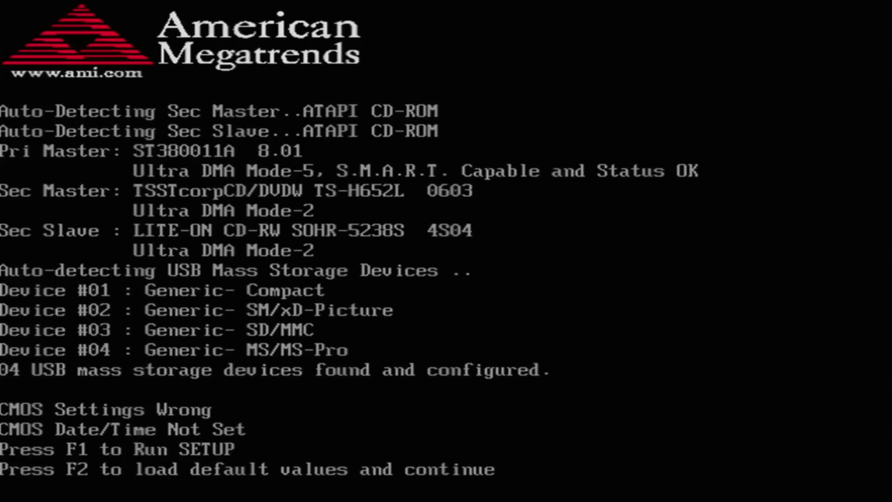
Step: Load the default CMOS values and continue booting
key(F2)
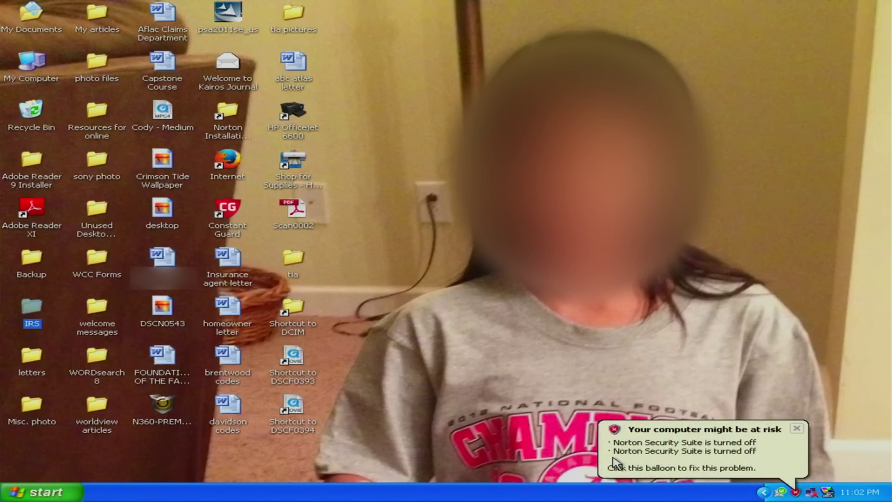
Step: Look through the list of all installed programs on the Windows XP computer and dismiss it
click(18, 494)
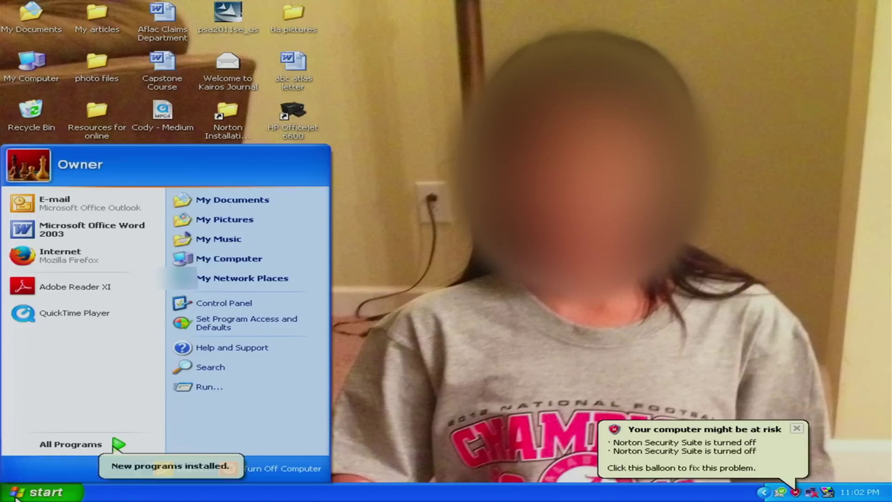
click(69, 445)
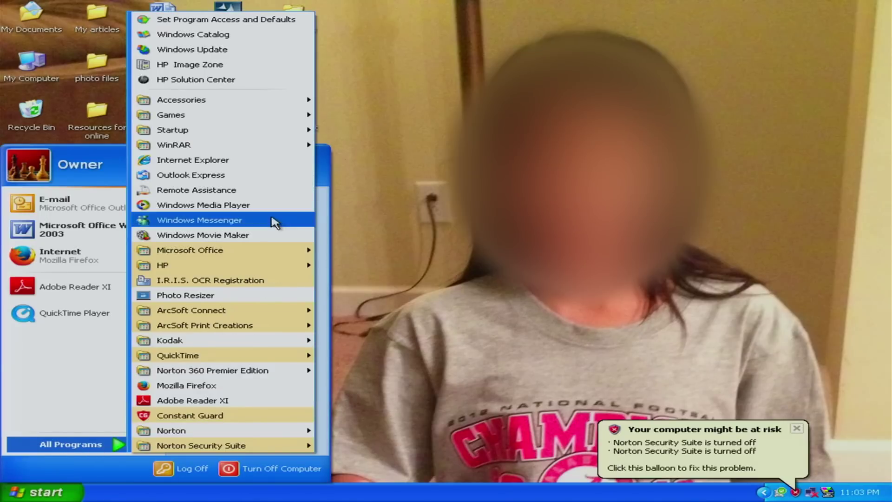
mouse_move(297, 122)
click(414, 74)
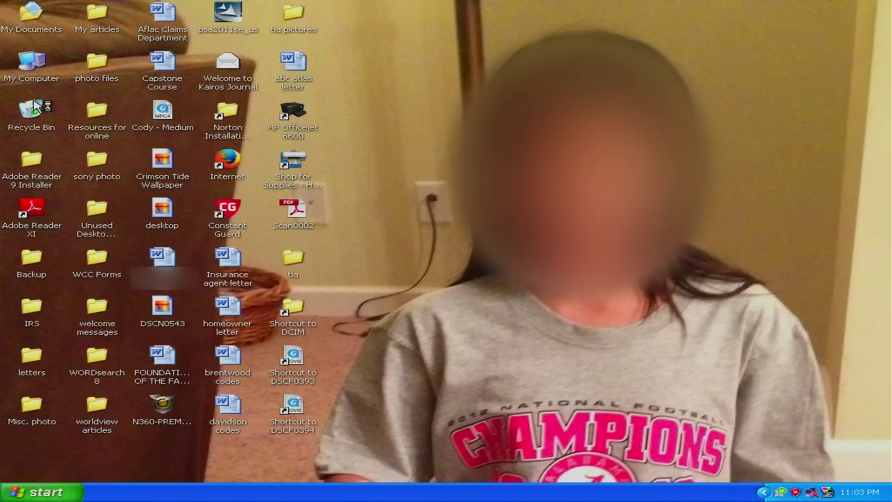
Step: Open My Computer and check the capacity and free space in the properties of Local Disk (C:)
double_click(36, 74)
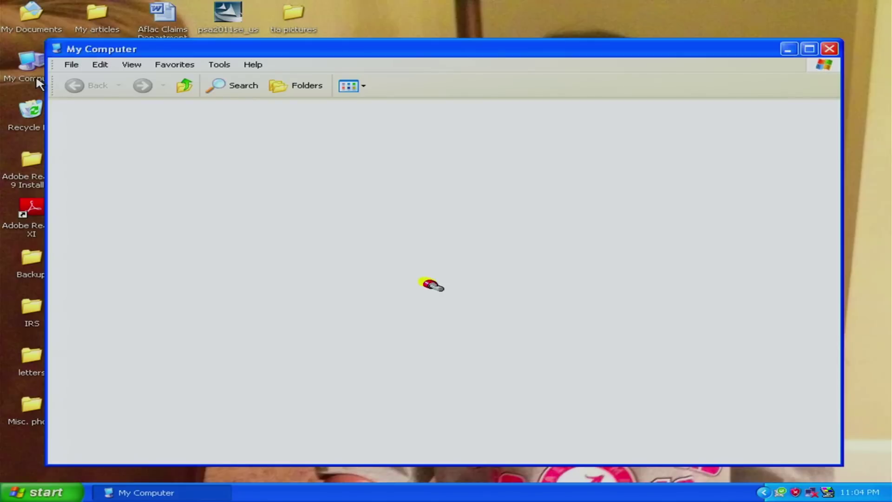
right_click(281, 200)
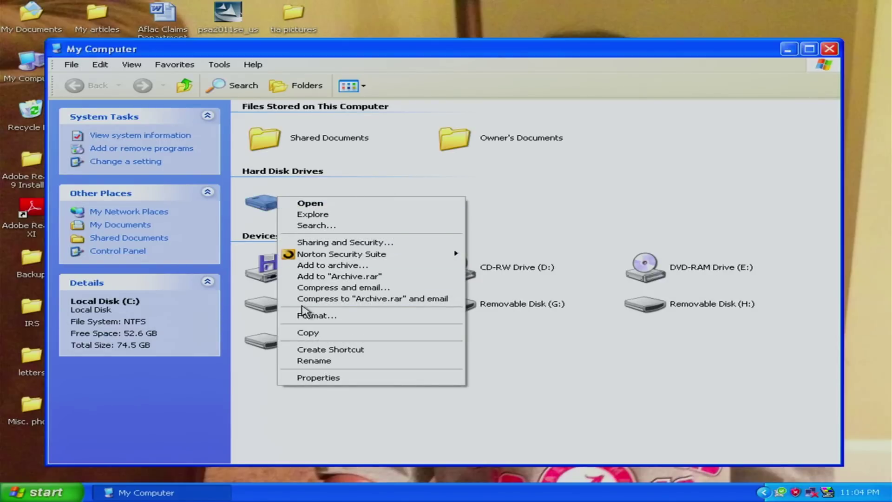
click(307, 379)
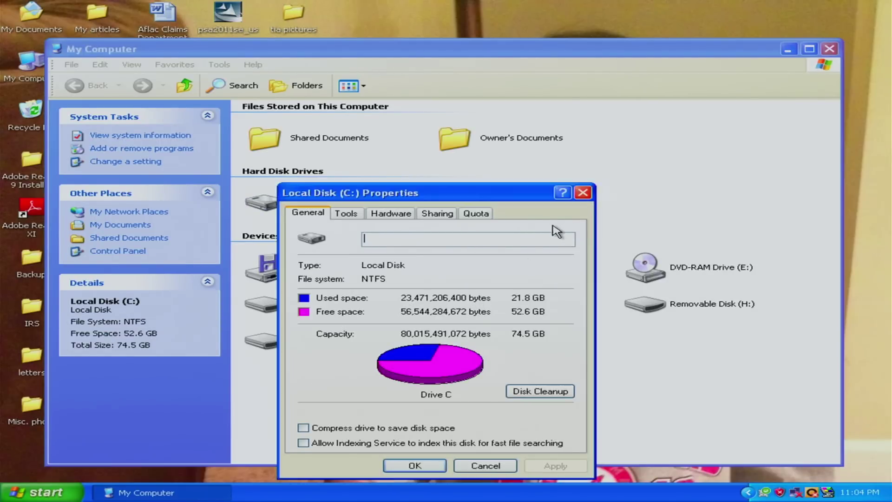
click(583, 192)
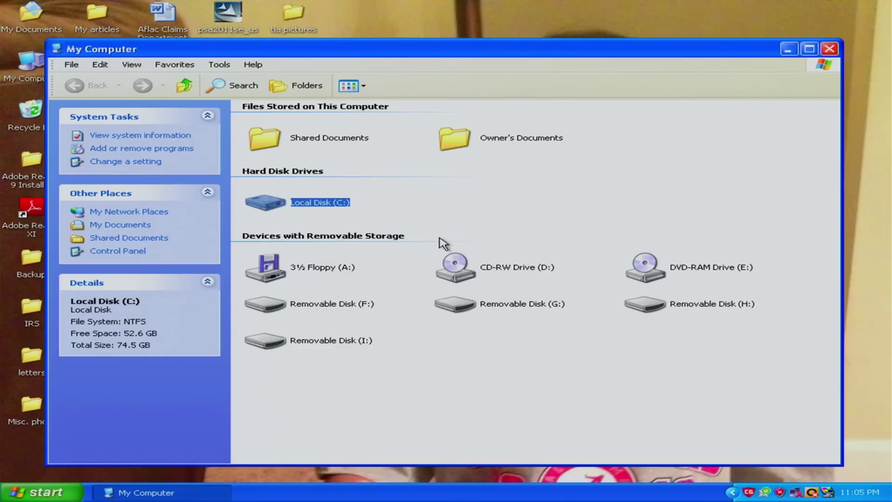
Step: Check the removable disks F:, G: and H: in My Computer and select Local Disk (C:)
click(370, 310)
click(462, 306)
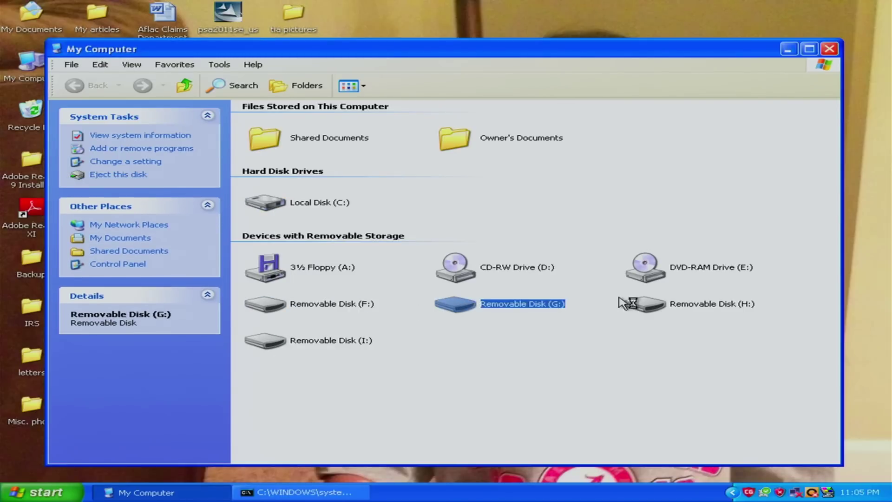
click(664, 305)
click(264, 206)
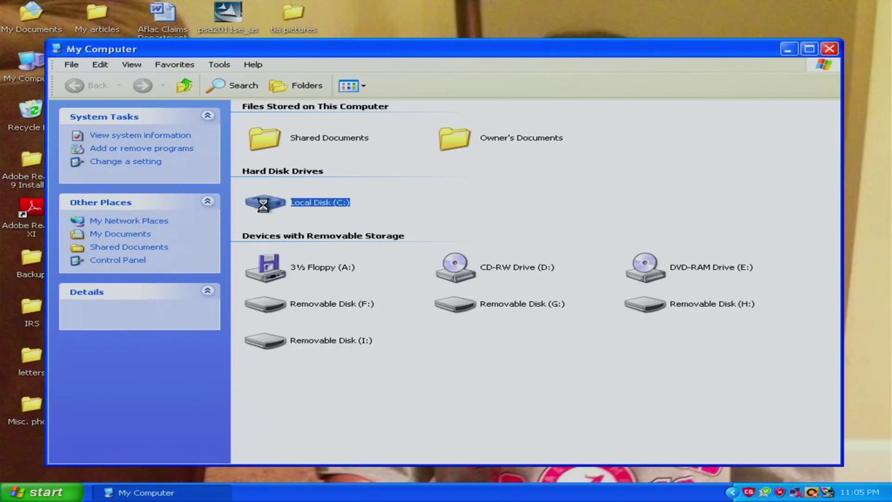
Step: Open Local Disk (C:) and list its folders and files in Details view
double_click(265, 207)
click(132, 64)
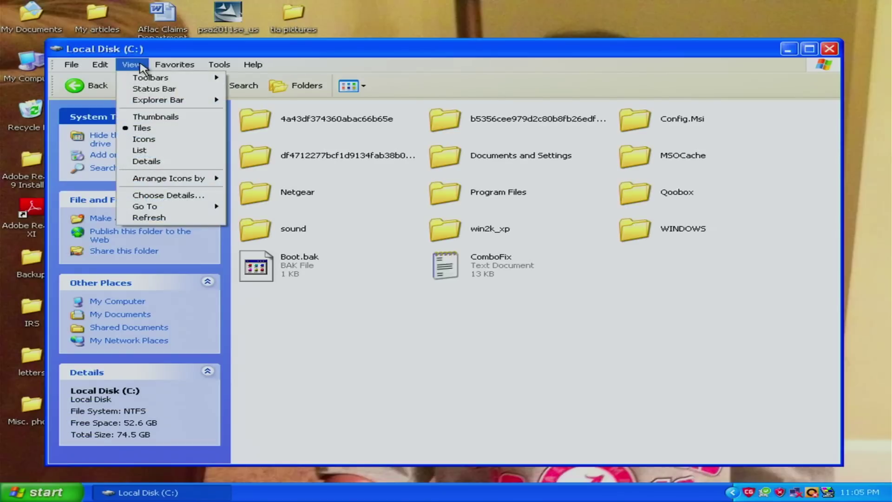
click(151, 161)
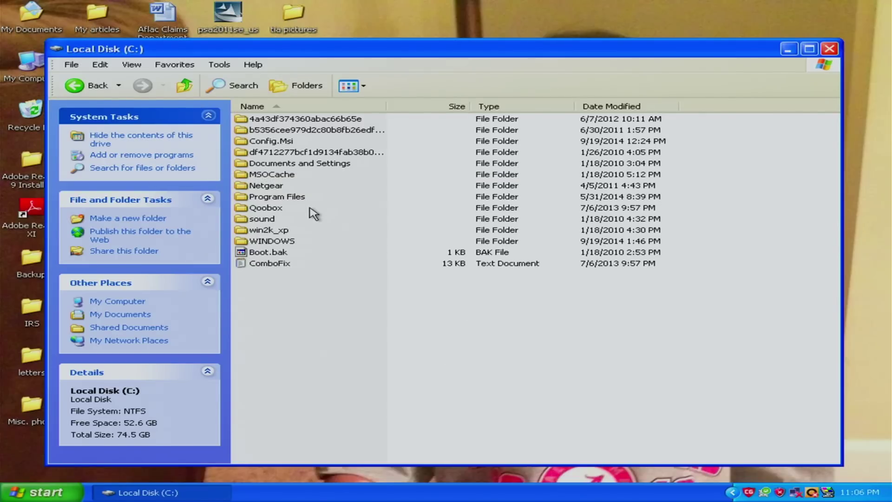
Step: Browse Documents and Settings to the Owner account's My Documents, sort it by date modified with the newest first, and close it
double_click(300, 167)
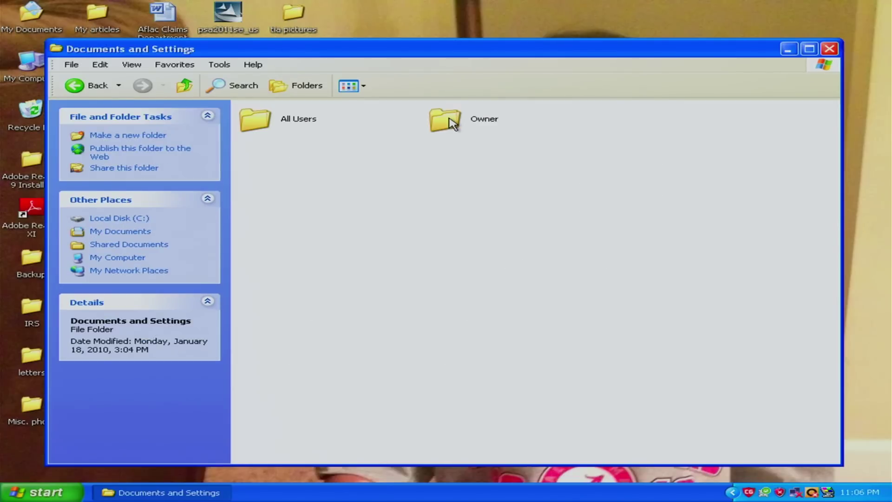
double_click(450, 119)
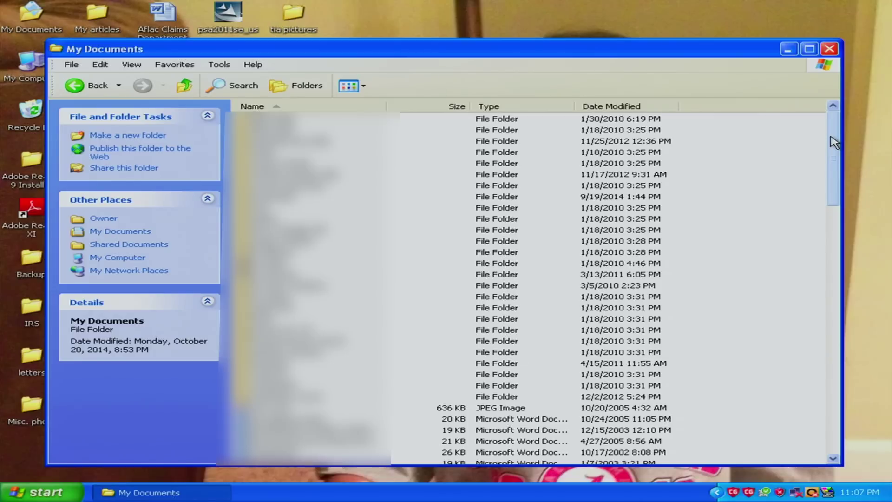
drag(834, 142, 747, 131)
click(618, 108)
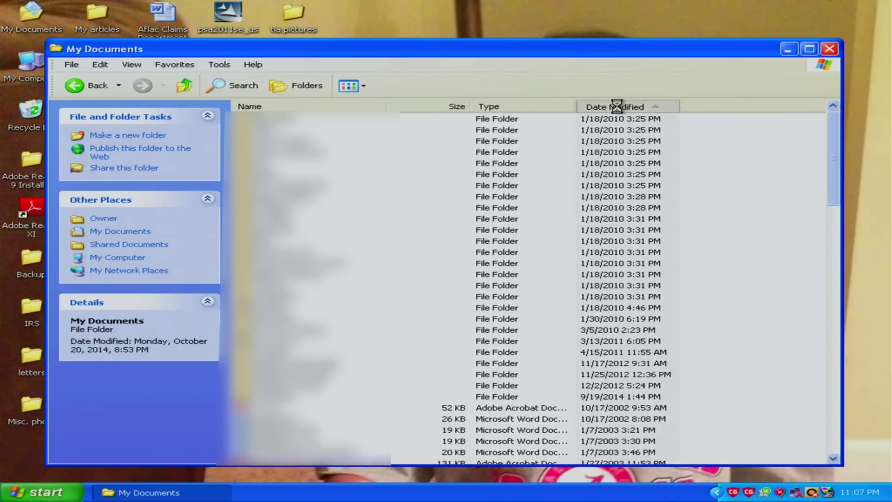
click(618, 106)
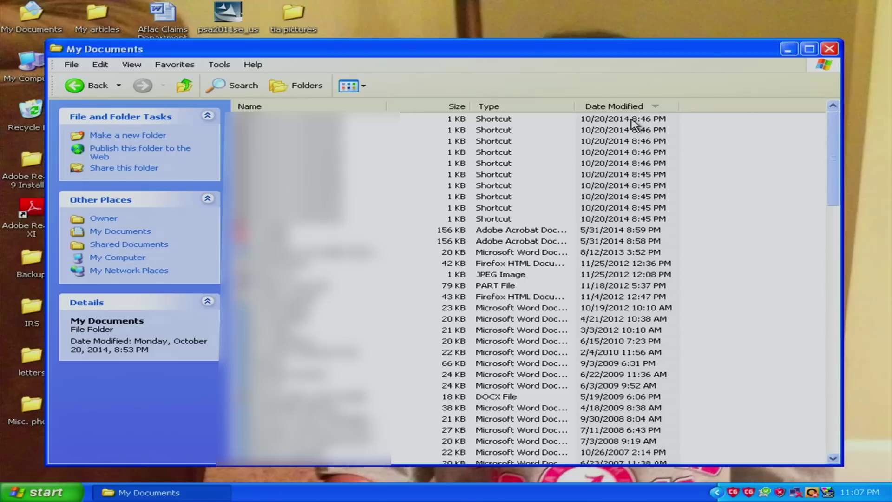
click(828, 49)
Step: Open Task Manager and check the running processes and the system performance
right_click(859, 493)
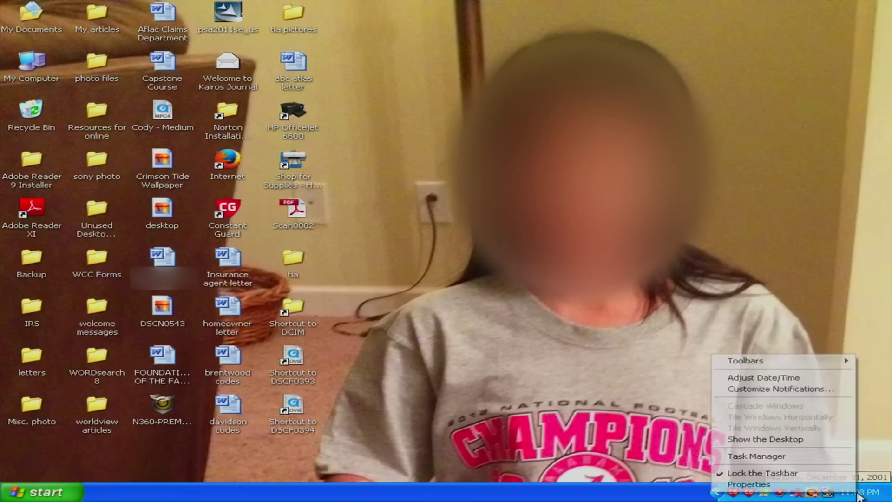
click(821, 459)
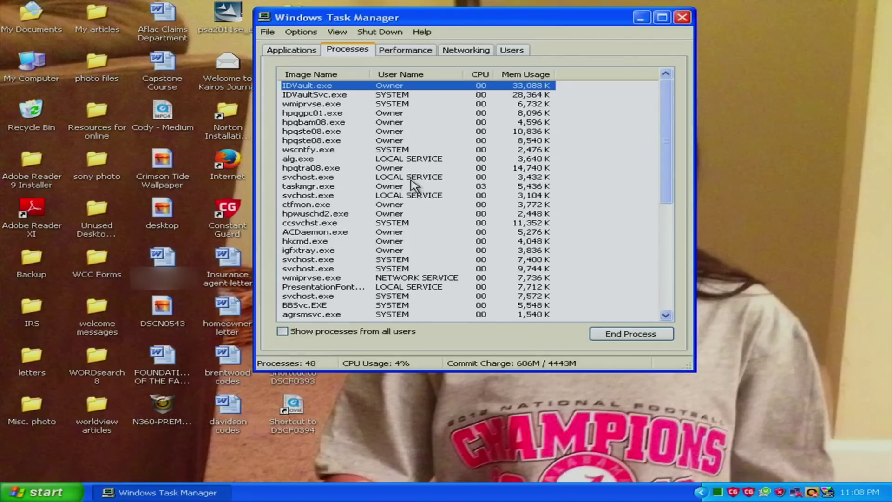
click(385, 56)
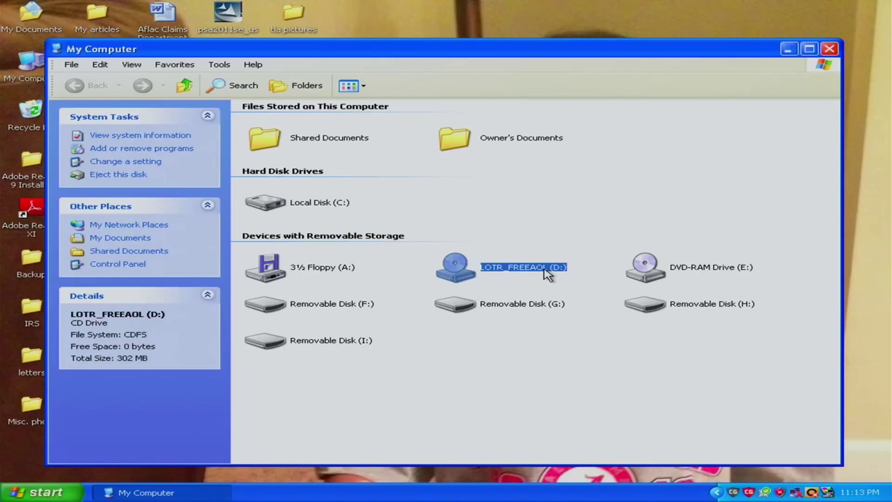
Step: Try to browse the LOTR_FREEAOL disc in drive D:, and explore its contents in drive E: before closing that window
right_click(547, 274)
click(561, 292)
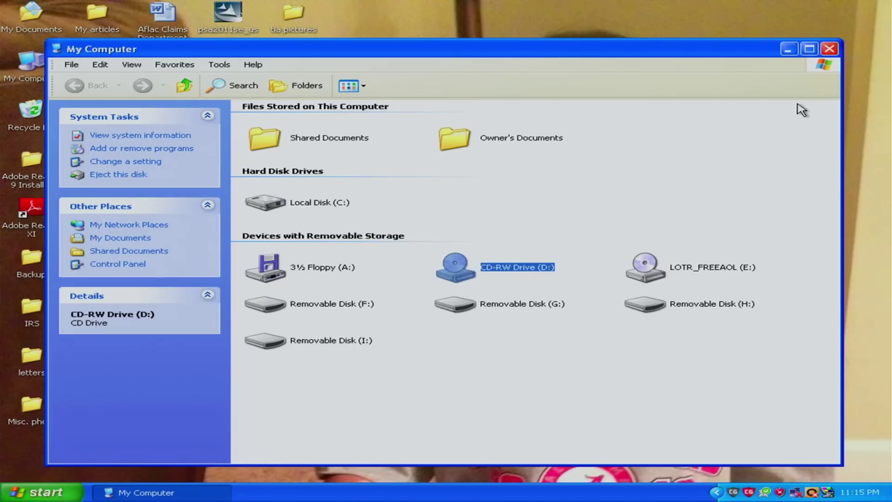
click(648, 270)
right_click(656, 273)
click(678, 285)
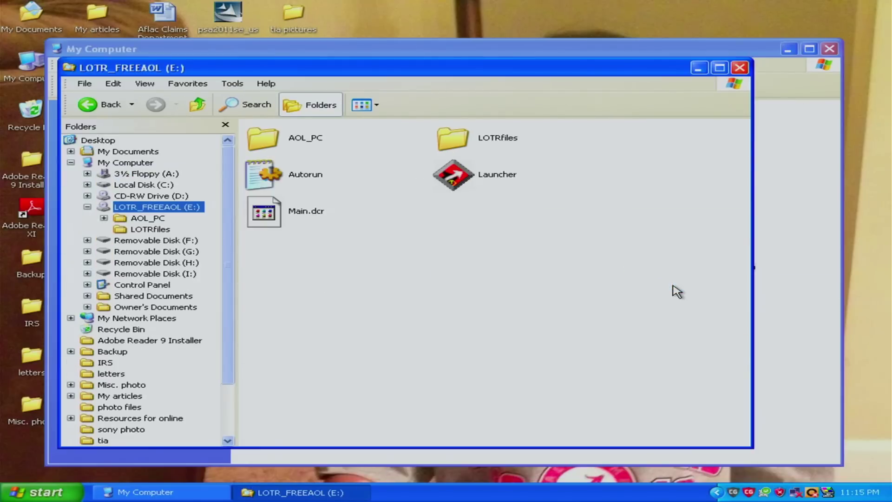
click(740, 68)
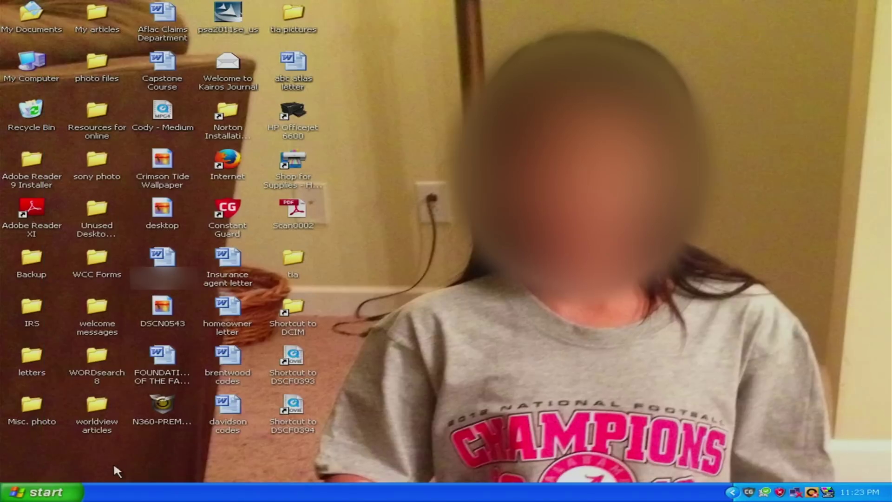
Step: Choose to turn off the Windows XP computer
click(65, 492)
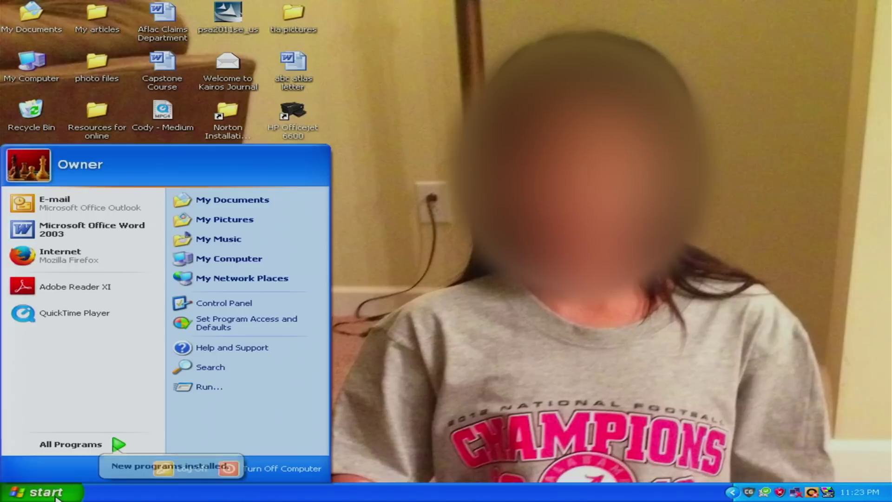
click(316, 467)
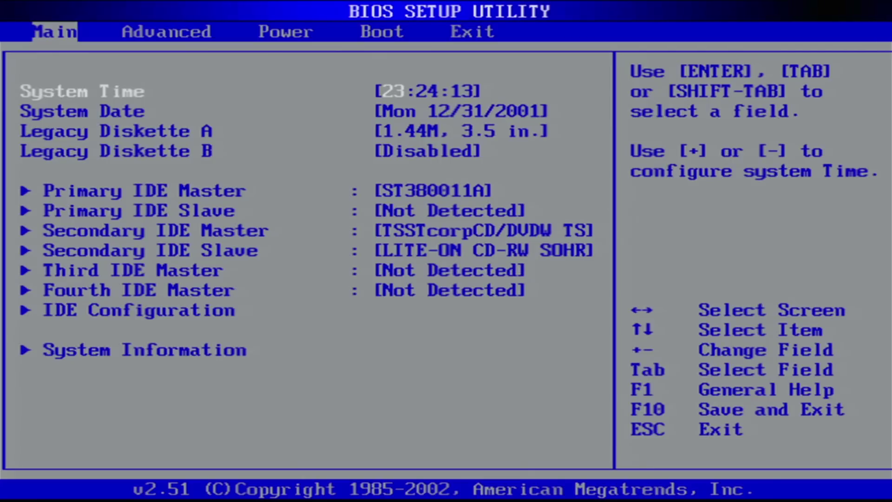
Step: Look through the main and advanced BIOS setup settings and open Onboard Devices Configuration
key(Down)
key(Down)
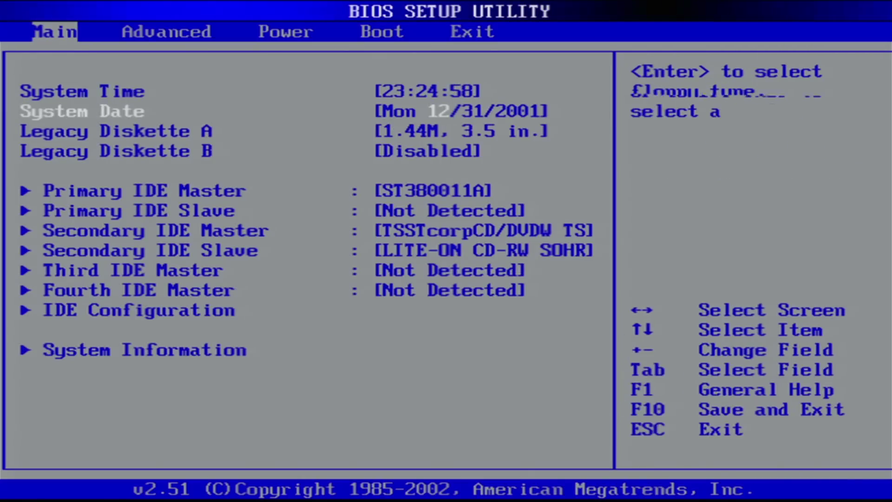
key(Up)
key(Right)
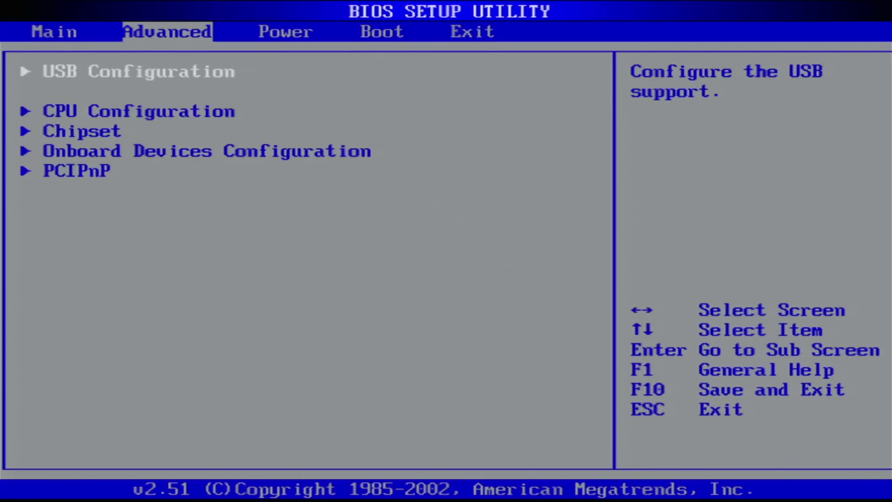
key(Down)
key(Down)
key(Down)
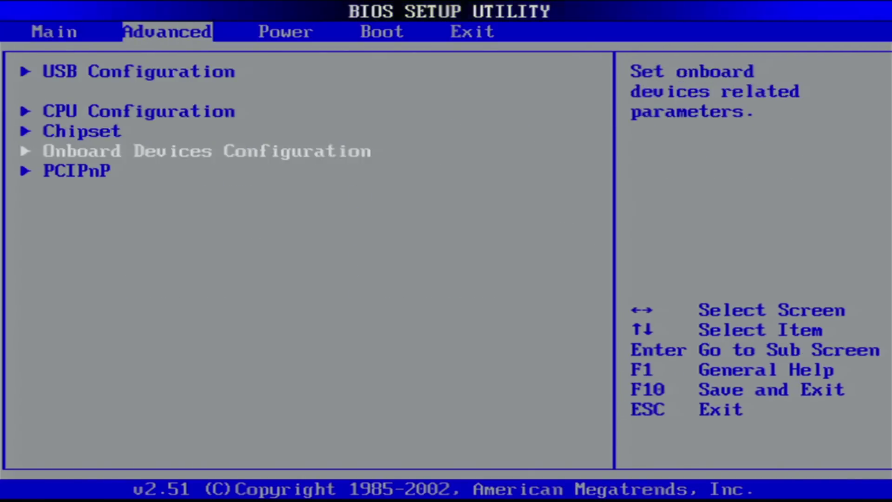
key(Return)
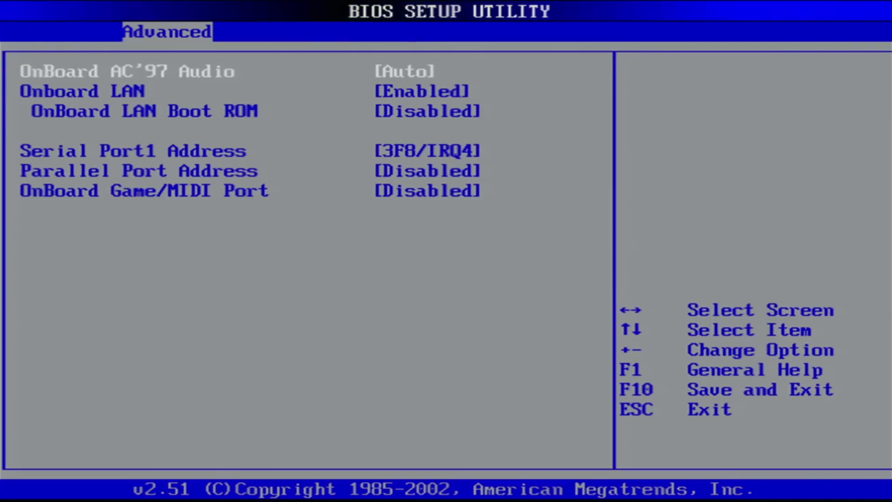